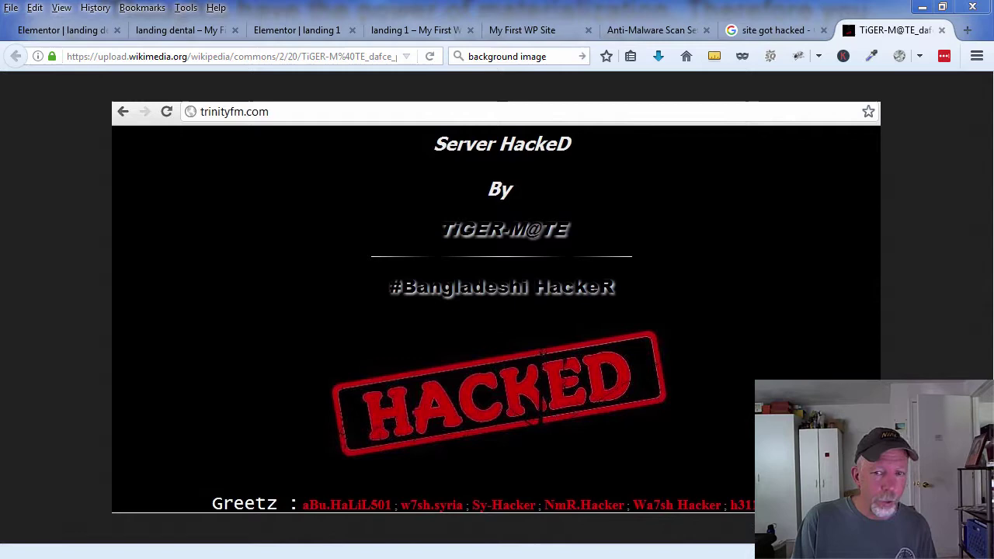
# Step: Generate a new secure password with the LastPass browser extension and highlight it in the generator, then dismiss the extension
pyautogui.hotkey('alt', 'Tab')
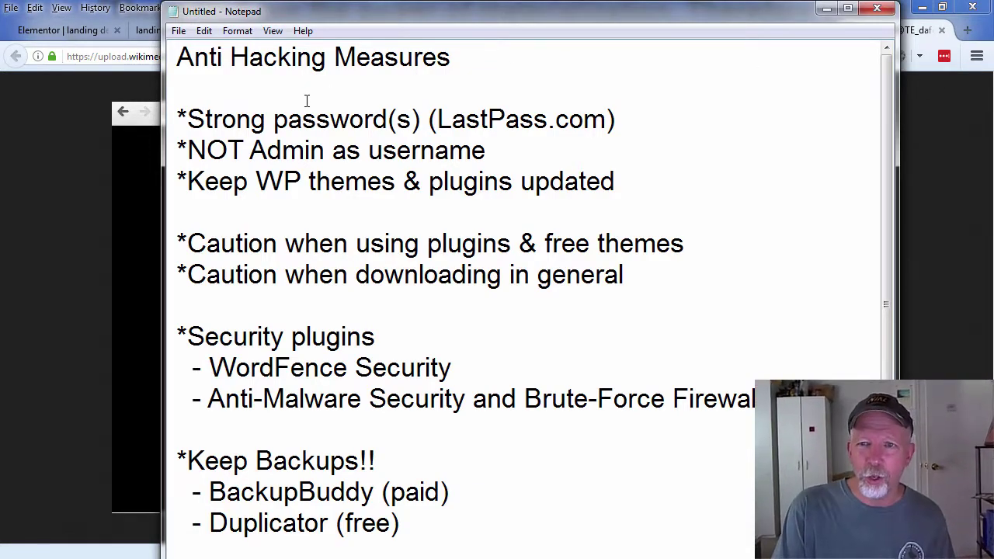
pyautogui.click(944, 59)
pyautogui.click(944, 59)
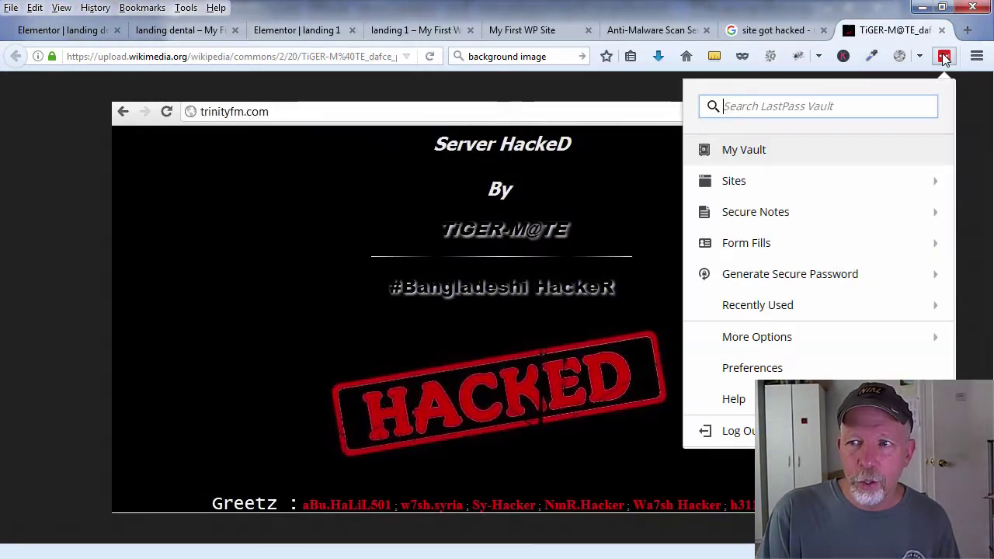
pyautogui.click(784, 276)
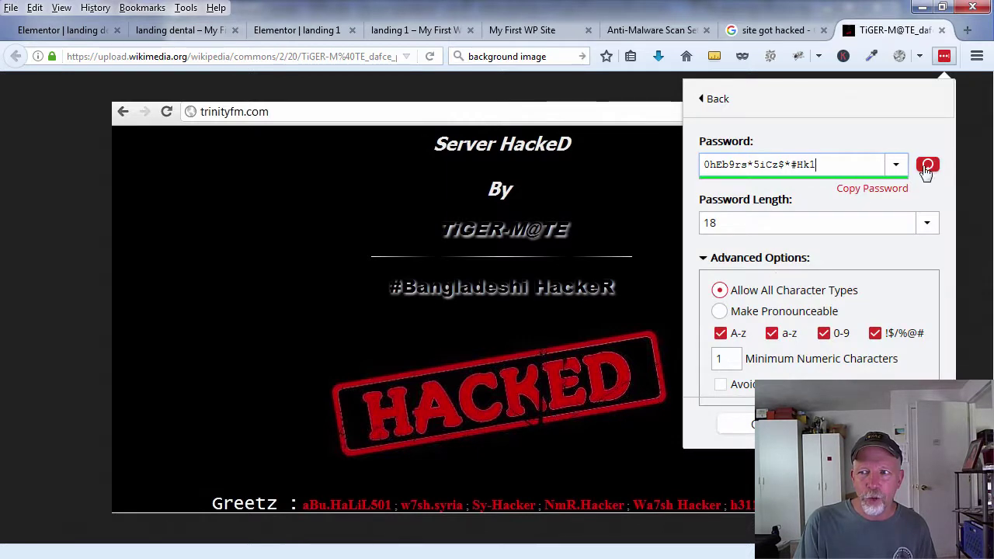
pyautogui.click(928, 166)
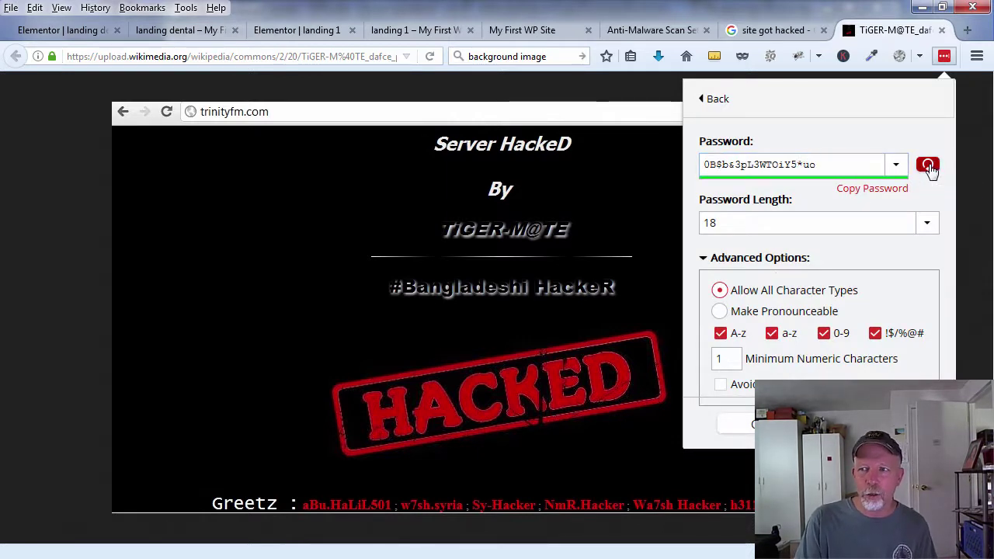
pyautogui.click(747, 166)
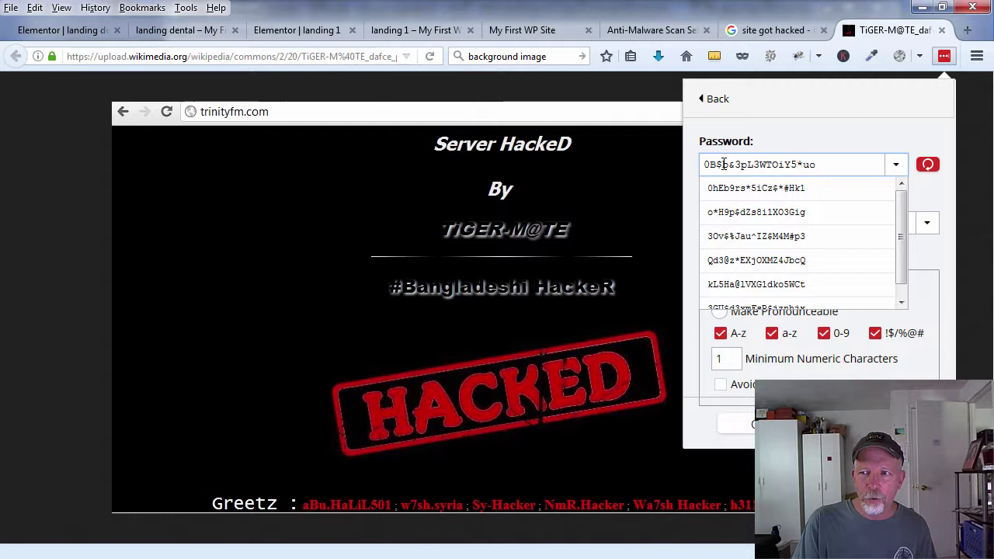
pyautogui.moveTo(703, 165); pyautogui.dragTo(828, 163)
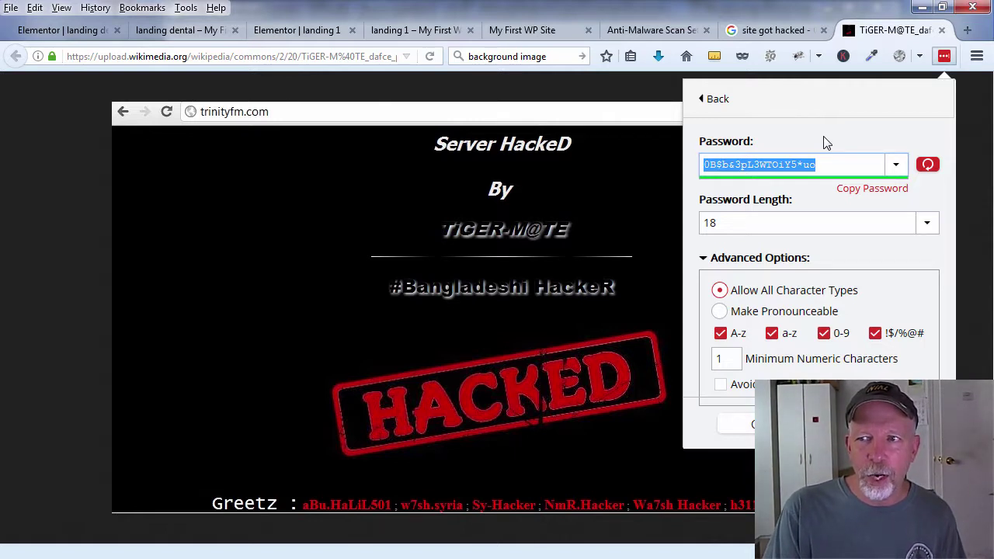
pyautogui.click(976, 104)
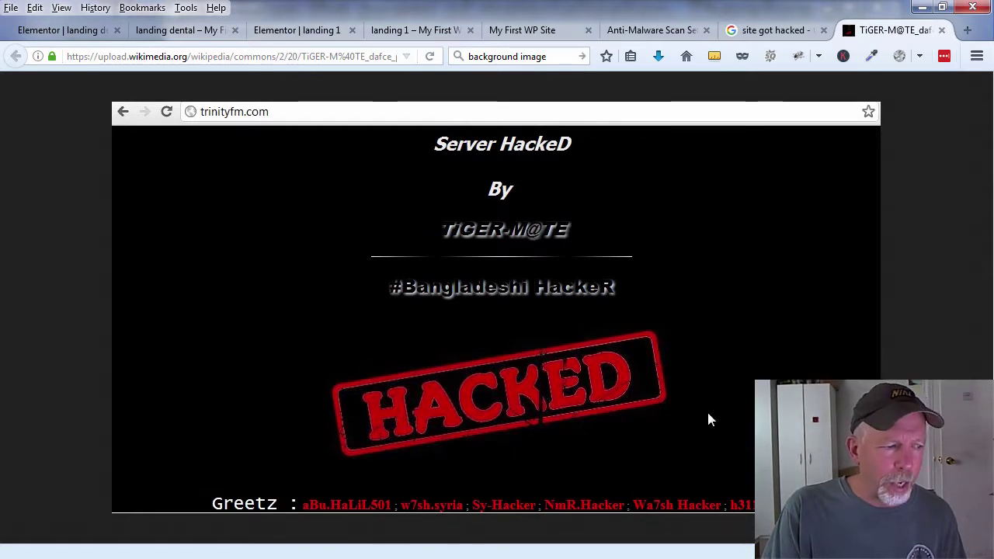
# Step: Switch to the Notepad notes and highlight "NOT Admin as username", followed by "Keep WP themes & plugins updated"
pyautogui.hotkey('alt', 'Tab')
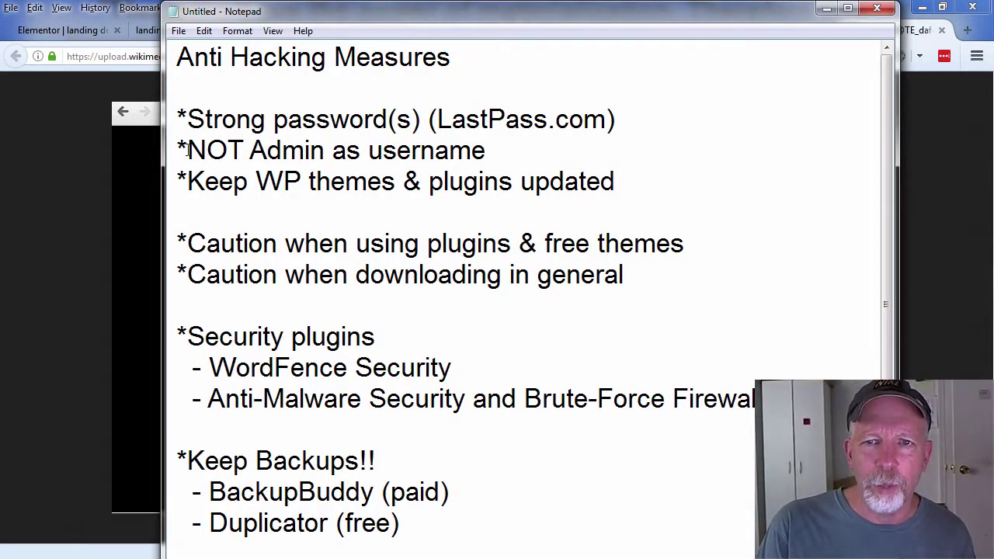
pyautogui.moveTo(187, 149); pyautogui.dragTo(511, 153)
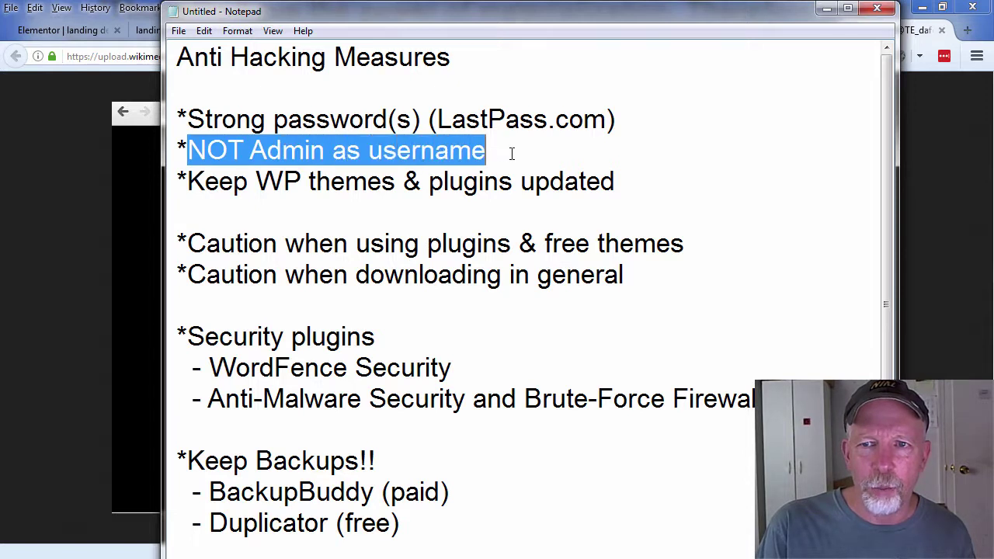
pyautogui.click(513, 153)
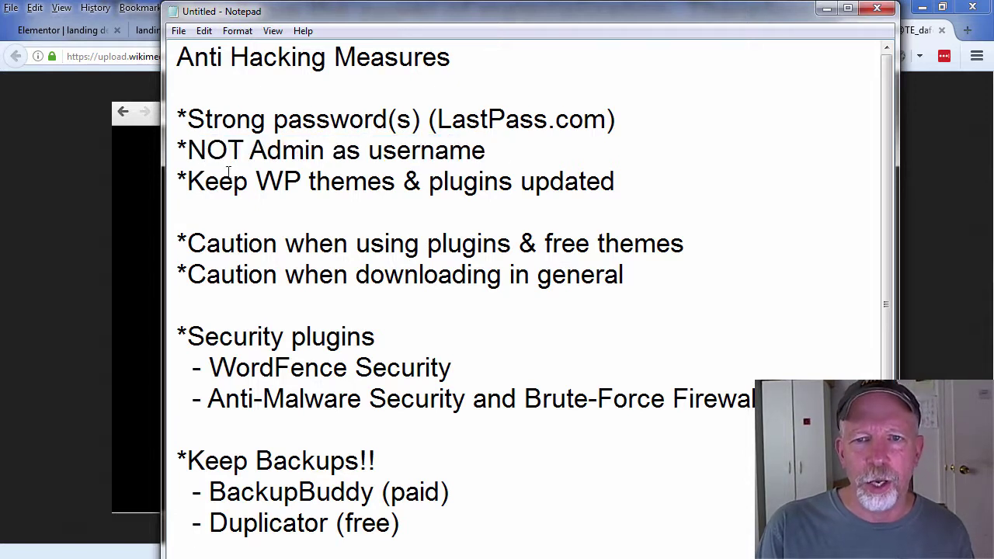
pyautogui.moveTo(188, 181); pyautogui.dragTo(617, 193)
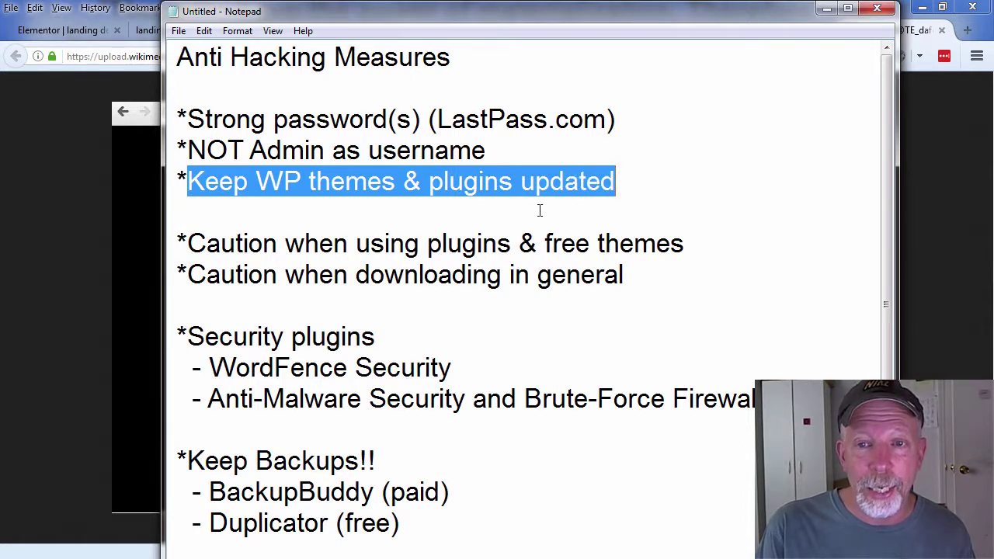
pyautogui.click(466, 217)
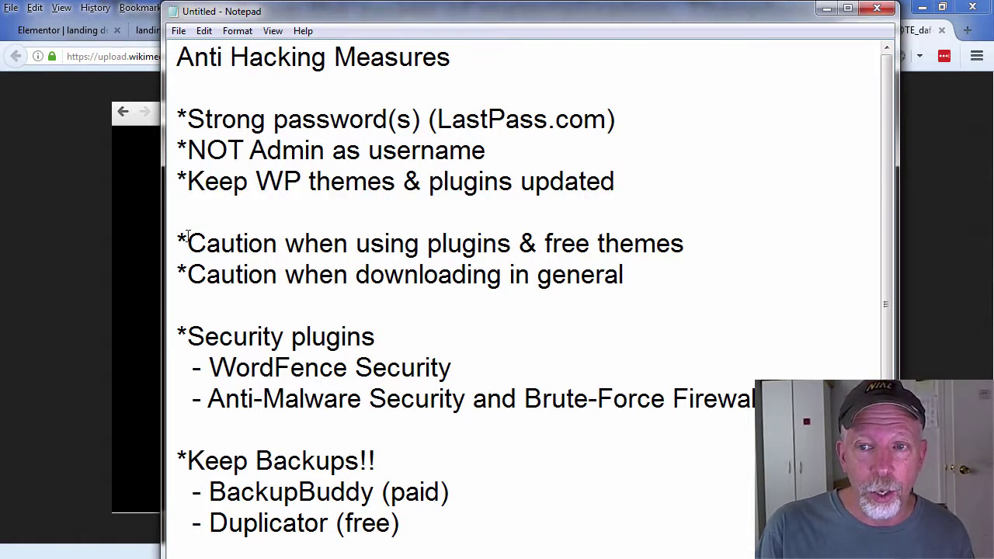
# Step: Highlight the notes' two caution lines in turn, covering plugins & free themes and downloading in general
pyautogui.moveTo(188, 237); pyautogui.dragTo(688, 256)
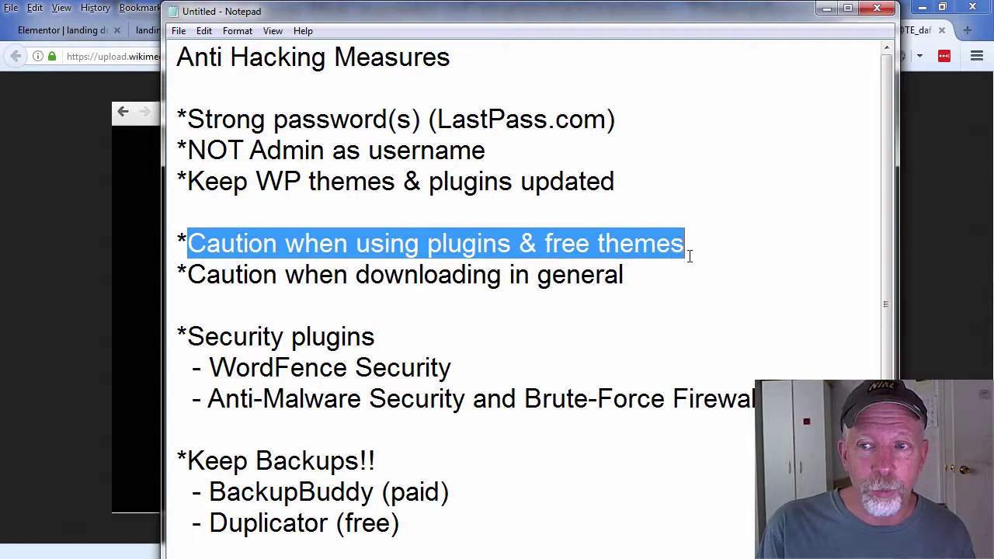
pyautogui.click(561, 237)
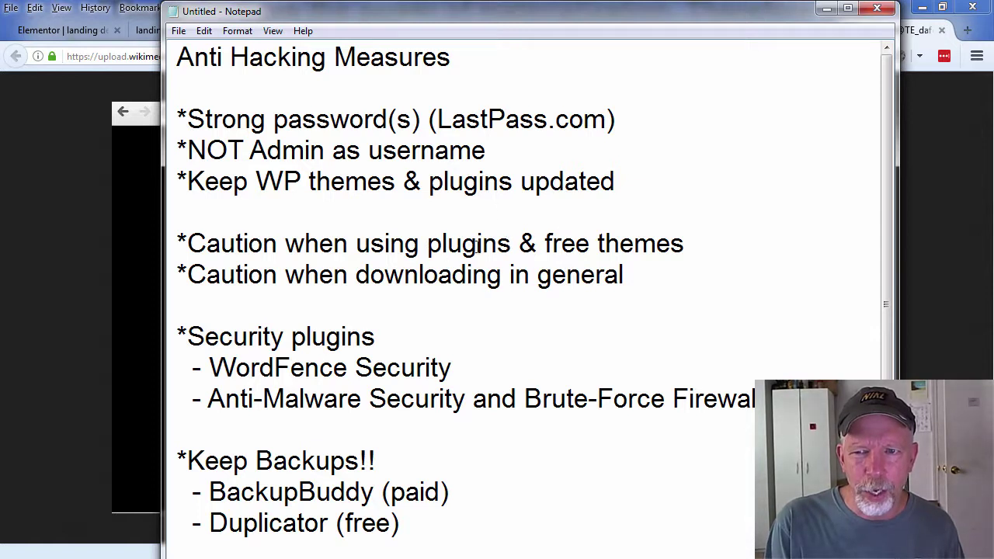
pyautogui.moveTo(512, 243); pyautogui.dragTo(432, 245)
pyautogui.click(457, 214)
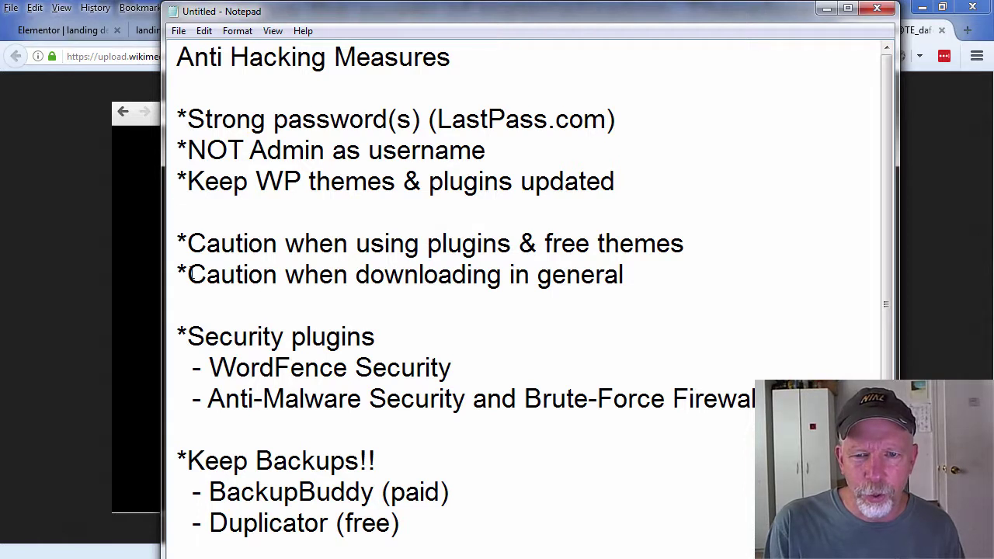
pyautogui.moveTo(187, 270); pyautogui.dragTo(627, 273)
pyautogui.click(629, 273)
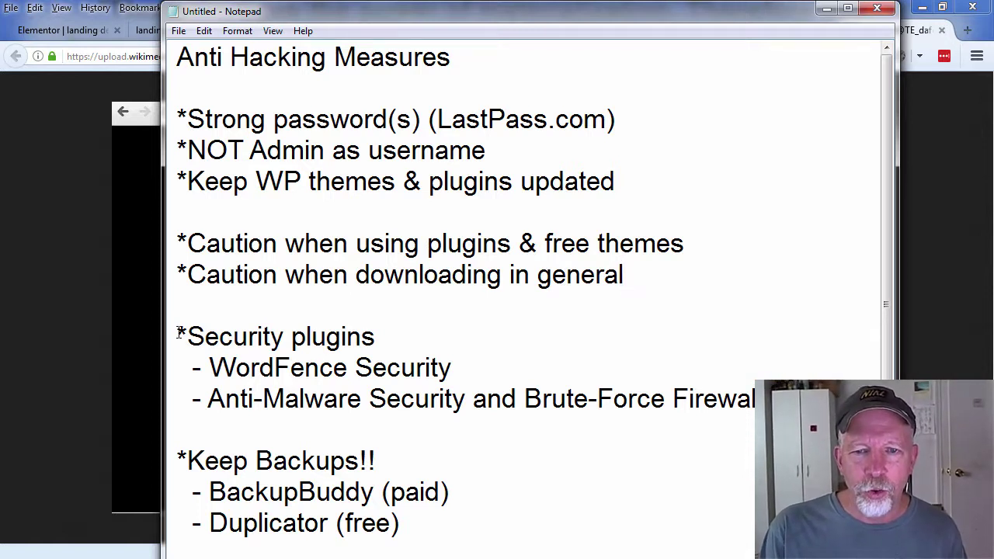
# Step: Highlight the "Security plugins" heading and its "WordFence Security" entry in the notes
pyautogui.moveTo(187, 329); pyautogui.dragTo(361, 334)
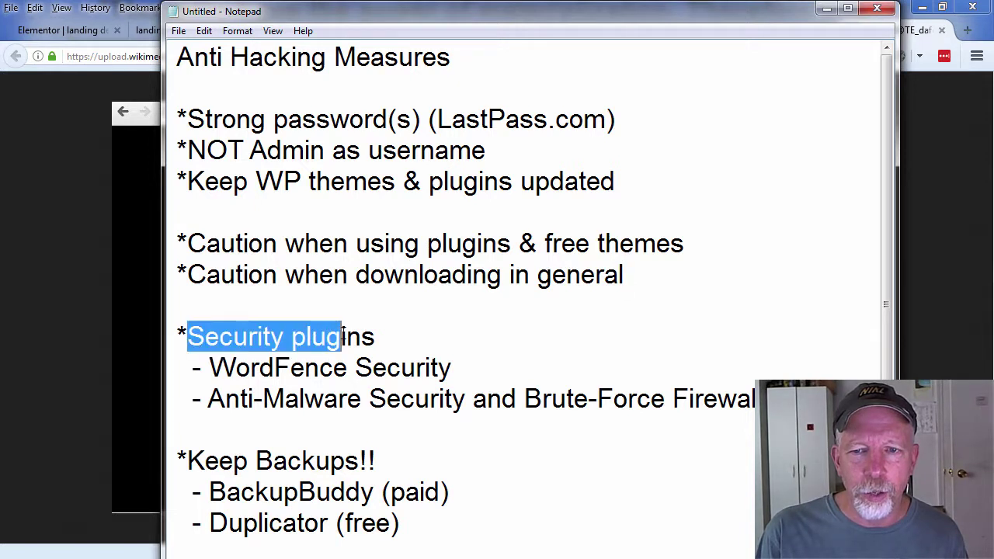
pyautogui.click(399, 334)
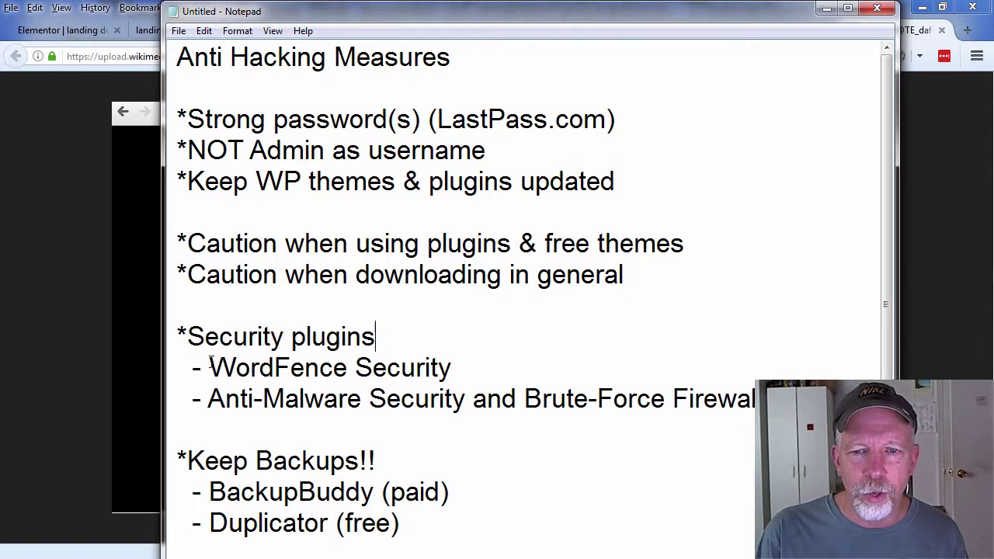
pyautogui.moveTo(210, 361); pyautogui.dragTo(455, 366)
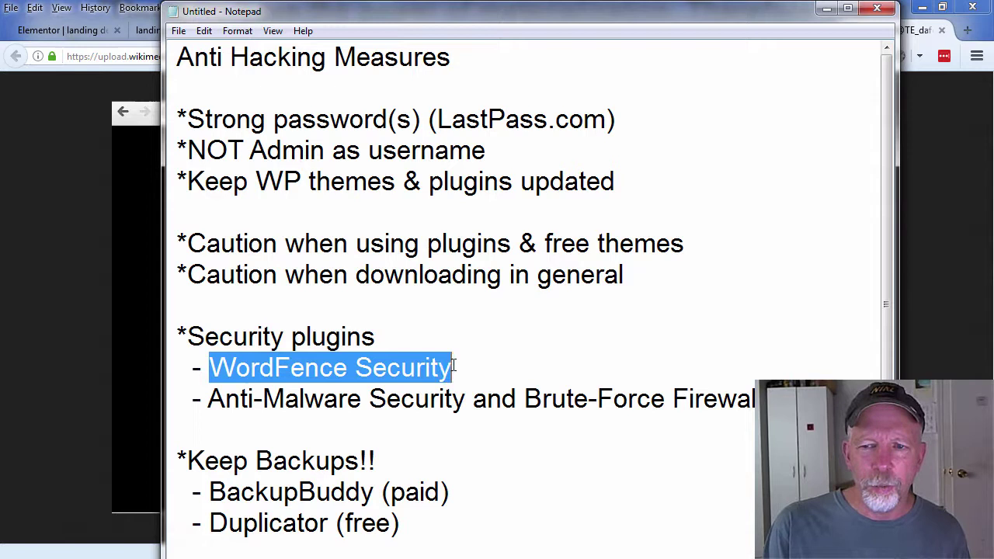
pyautogui.click(461, 344)
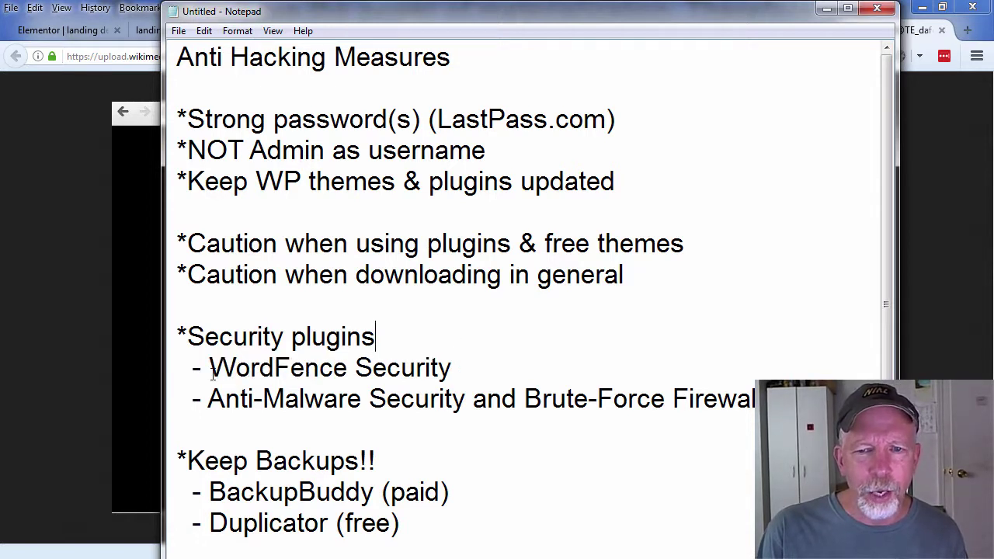
pyautogui.moveTo(210, 360); pyautogui.dragTo(492, 371)
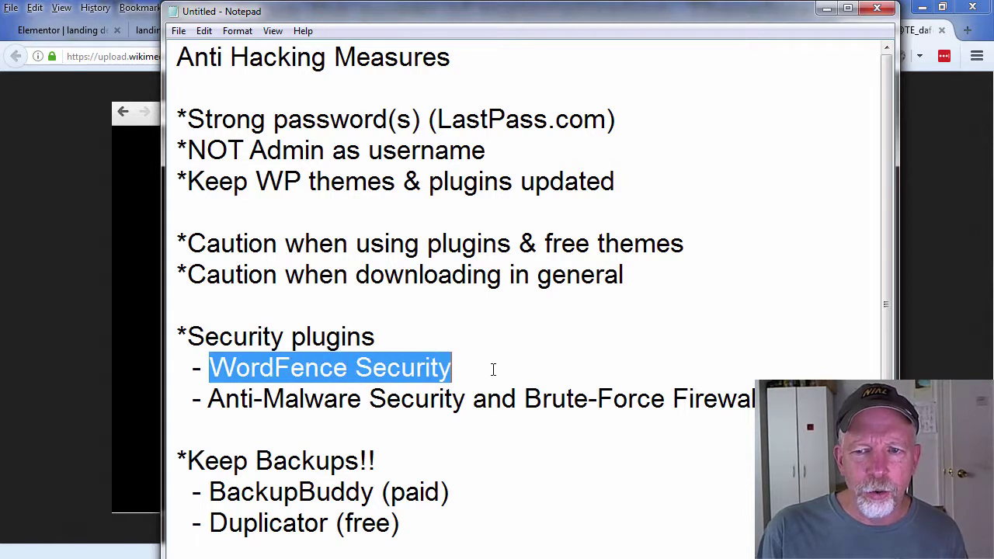
pyautogui.click(492, 371)
# Step: Highlight the Anti-Malware Security and Brute-Force Firewall entry, then show the Anti-Malware scan settings page in the browser
pyautogui.moveTo(208, 399); pyautogui.dragTo(756, 404)
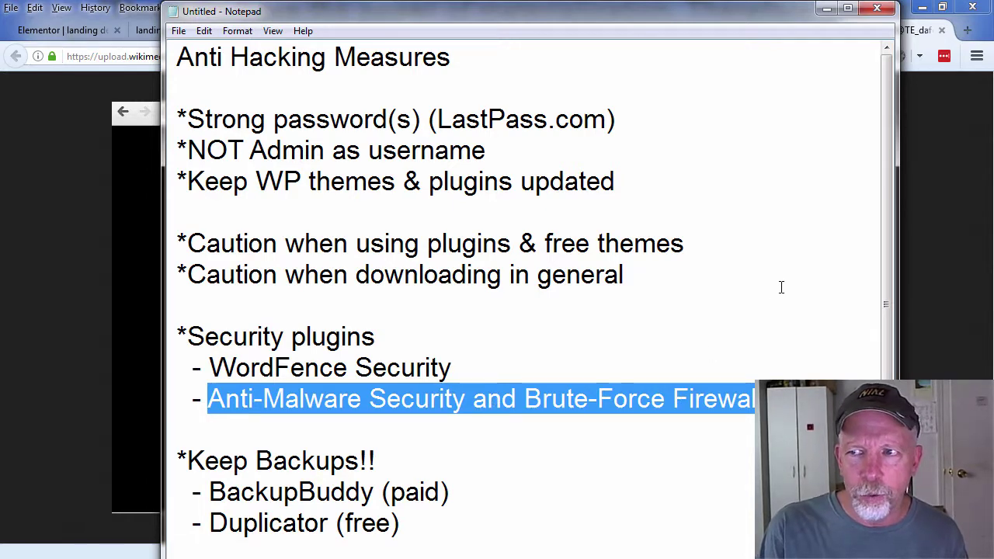
pyautogui.click(915, 190)
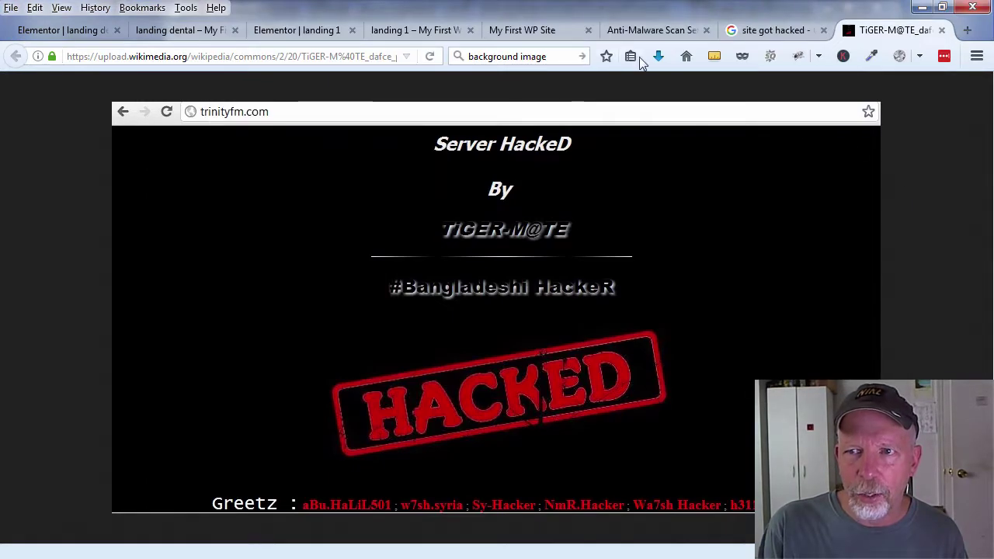
pyautogui.click(632, 29)
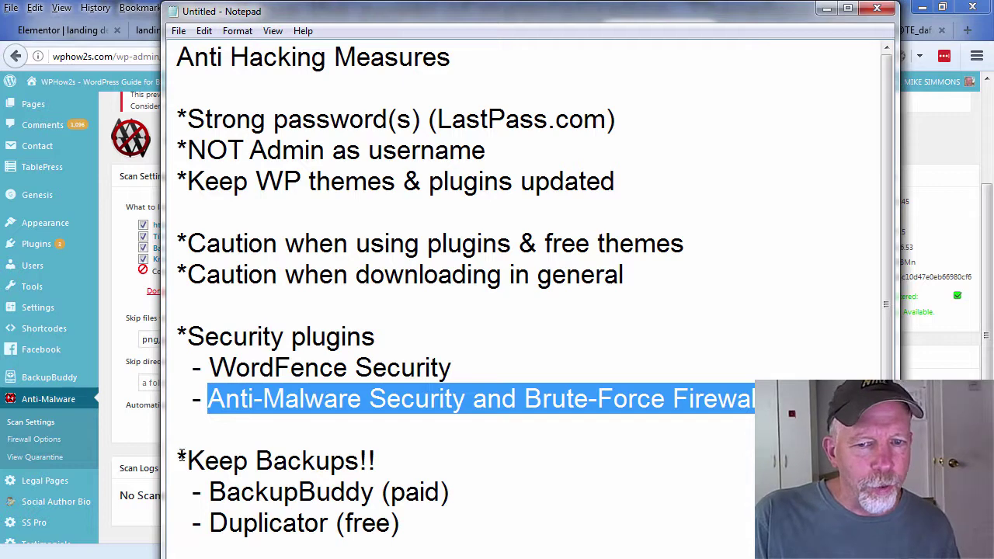
# Step: Highlight the "Keep Backups!!" heading in the Notepad notes, then return to the browser's Anti-Malware scan settings page
pyautogui.moveTo(178, 452); pyautogui.dragTo(377, 458)
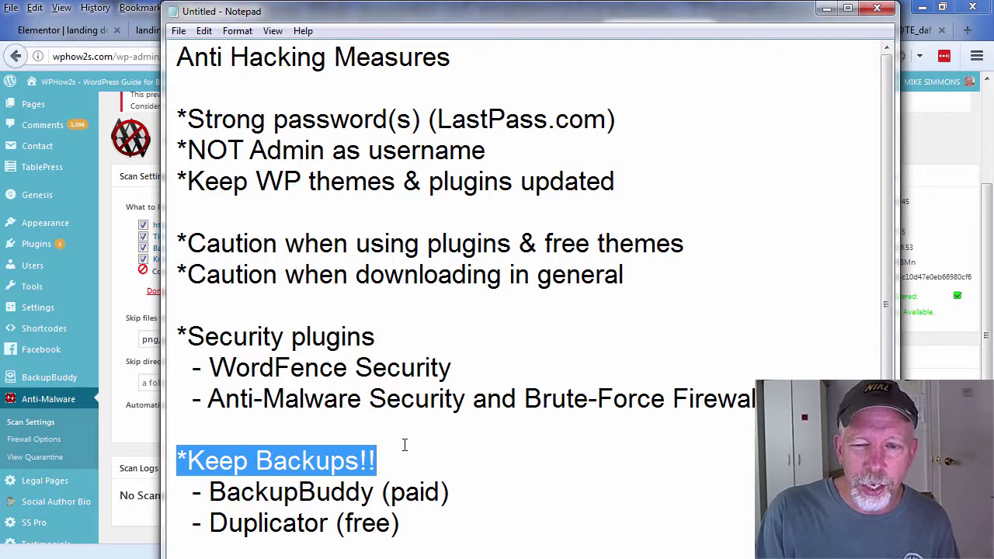
pyautogui.click(295, 422)
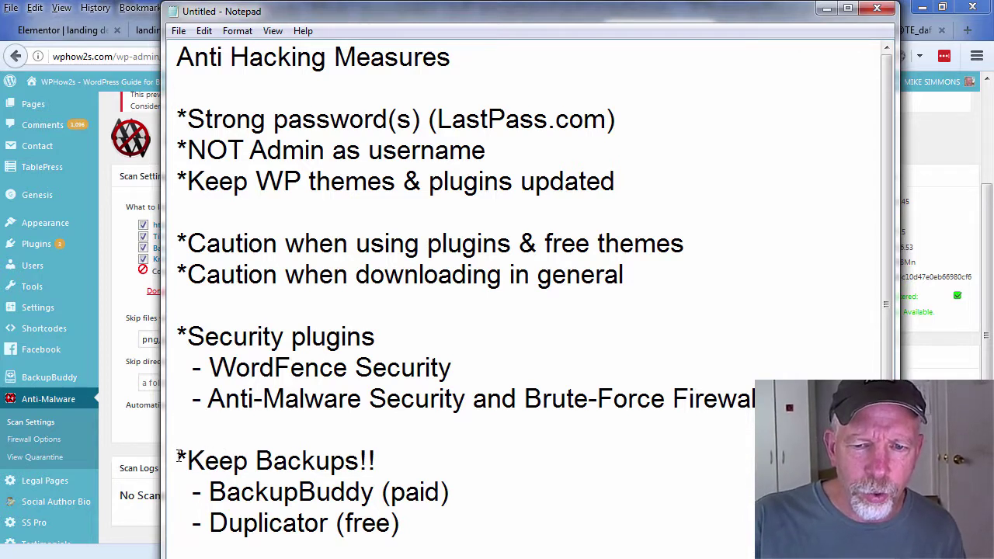
pyautogui.moveTo(179, 458); pyautogui.dragTo(240, 461)
pyautogui.click(330, 460)
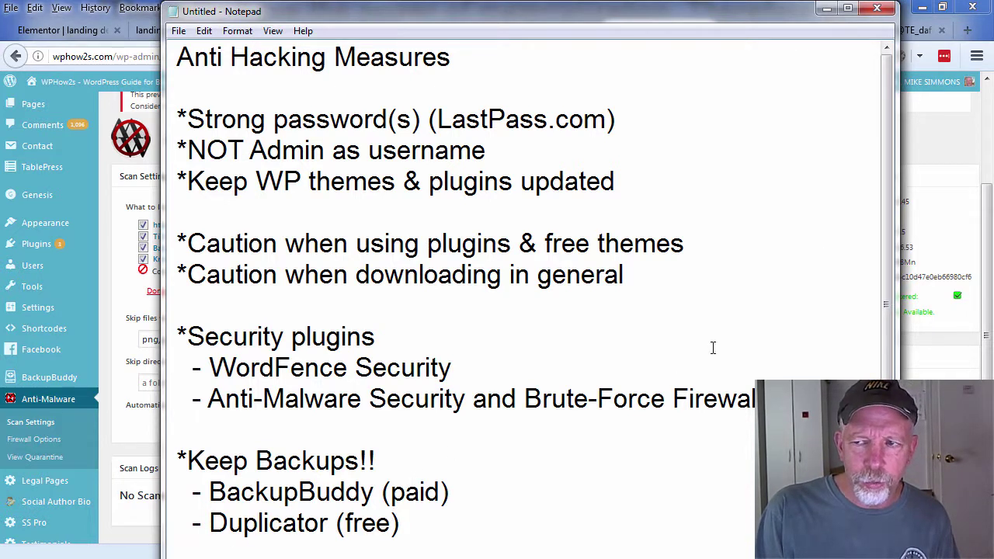
pyautogui.click(939, 163)
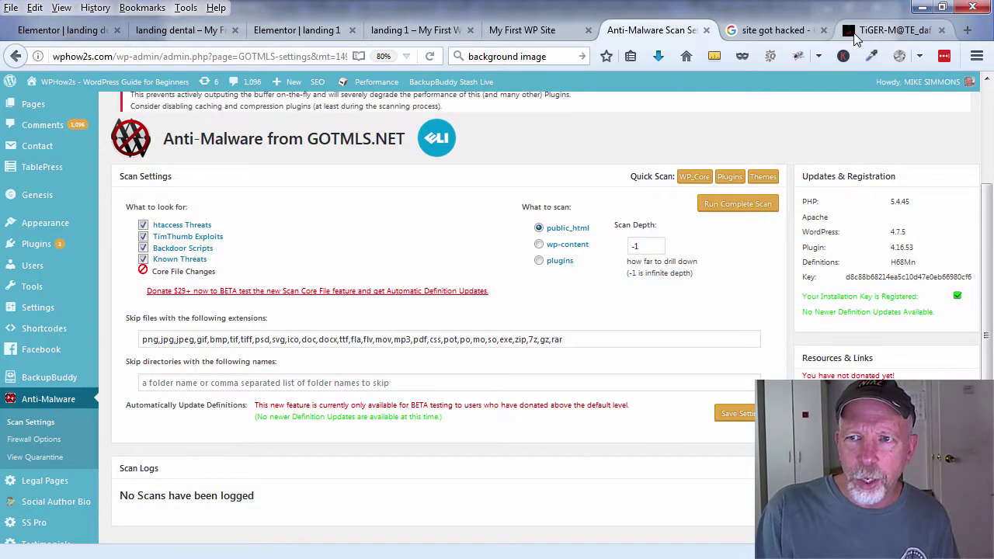